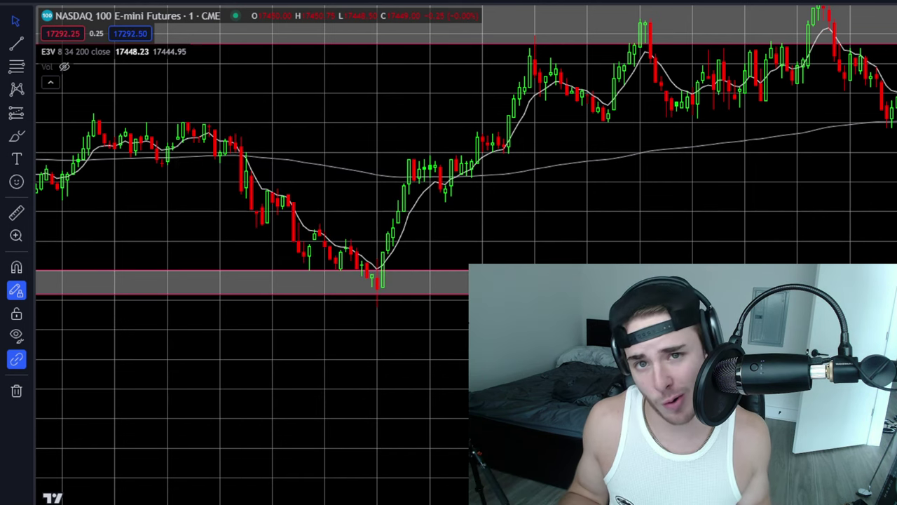
- Scroll to the rally off the lower demand zone and draw freehand flag outlines over its consolidations
scroll(214, 188, right, 5)
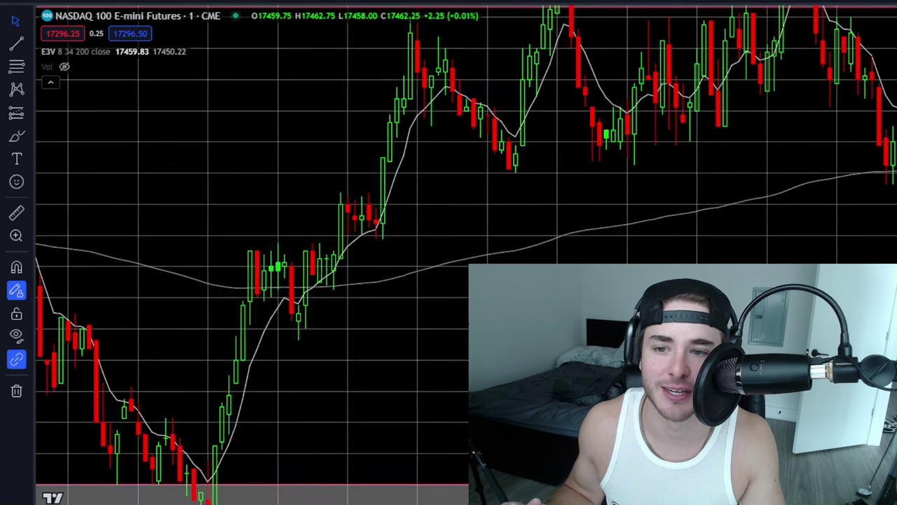
drag(401, 210, 424, 209)
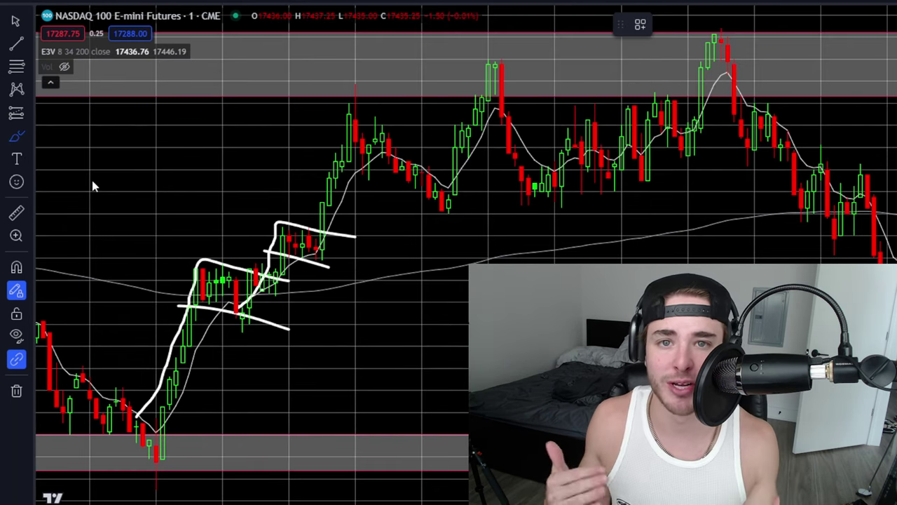
- Circle the 02:00 low at the lower demand zone and scroll the chart in around it
mouse_move(219, 413)
mouse_down()
mouse_move(133, 392)
mouse_move(175, 492)
mouse_move(188, 423)
mouse_up()
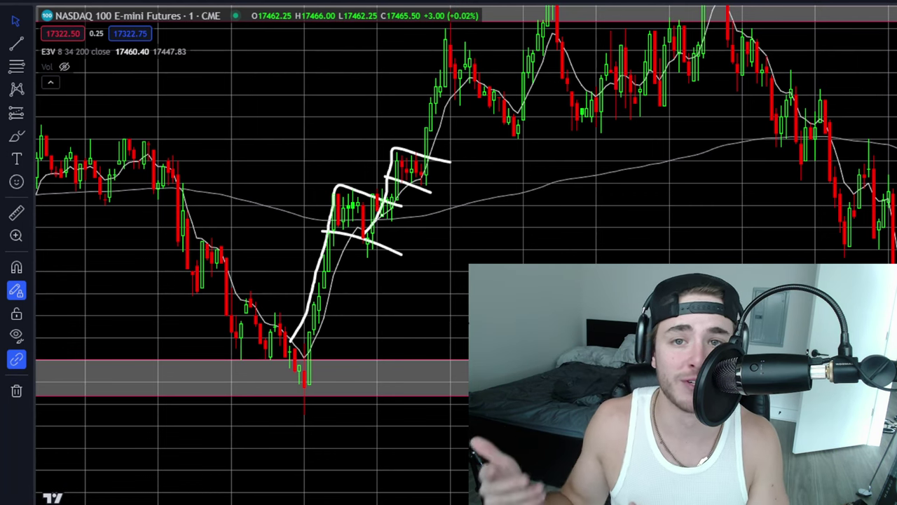
scroll(463, 252, up, 2)
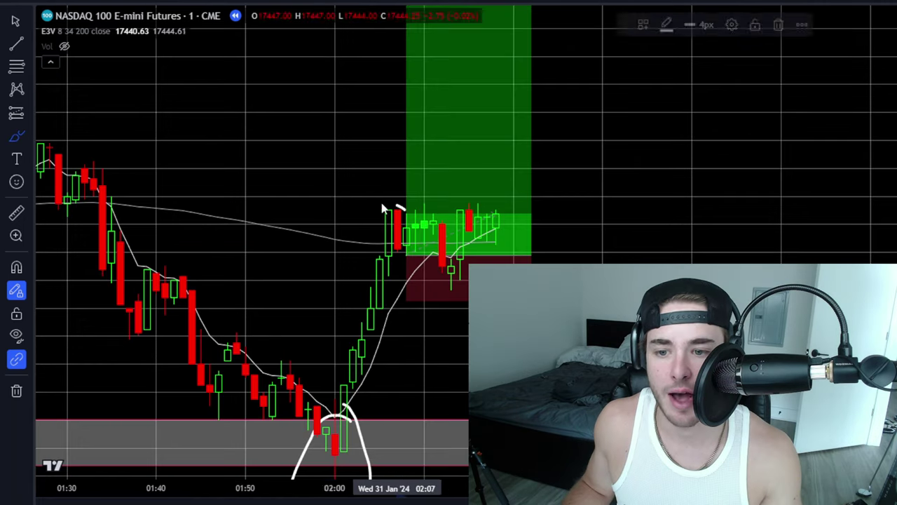
- Loop the candles near the low, move the long-position box beside the latest bars, and advance replay one bar
drag(395, 209, 424, 211)
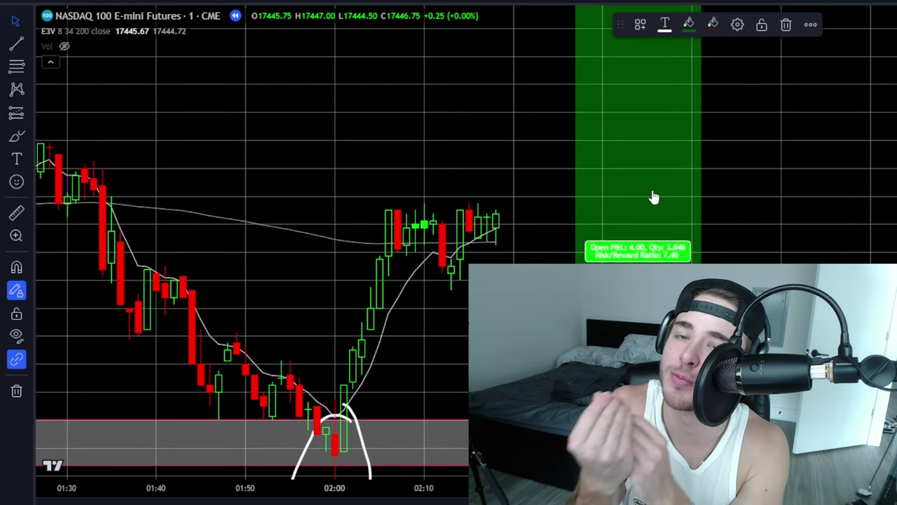
drag(654, 198, 593, 190)
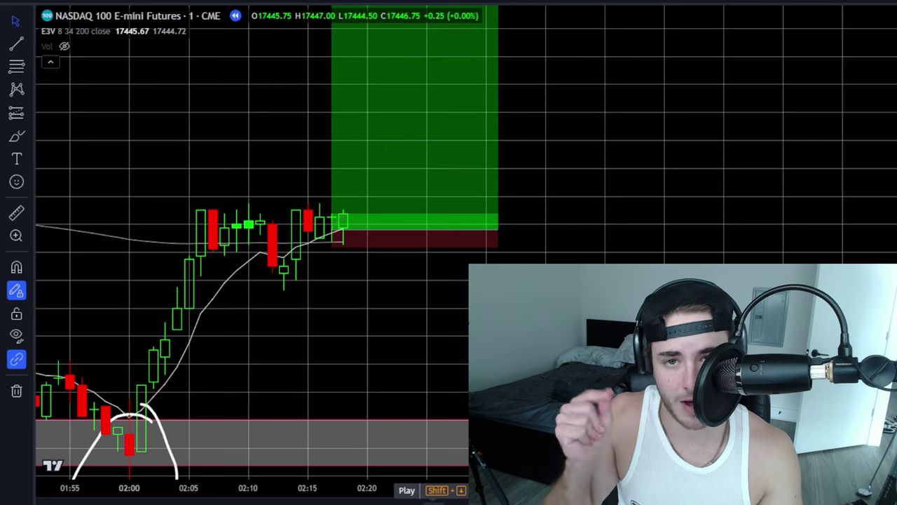
key(shift+Right)
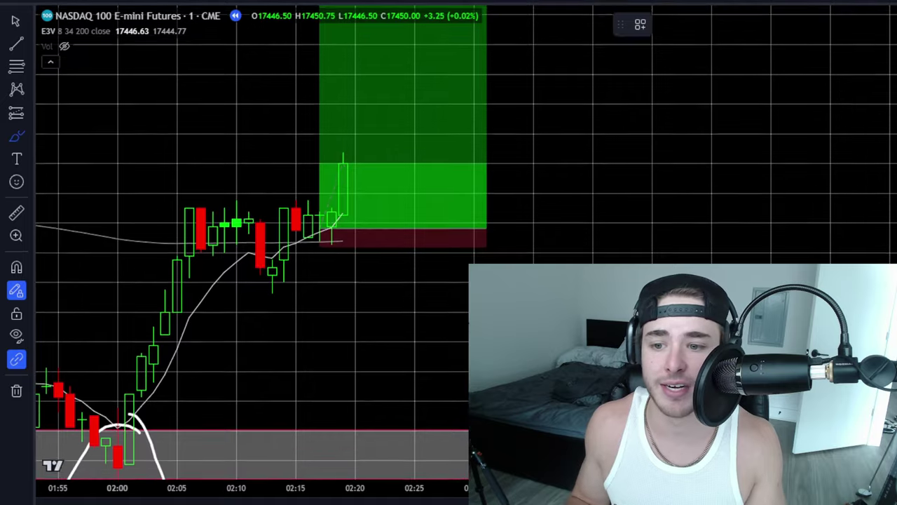
- Sketch the expected move up and a demand-zone circle, then discard both temporary strokes
mouse_move(129, 424)
mouse_down()
mouse_move(286, 184)
mouse_move(350, 223)
mouse_move(379, 109)
mouse_up()
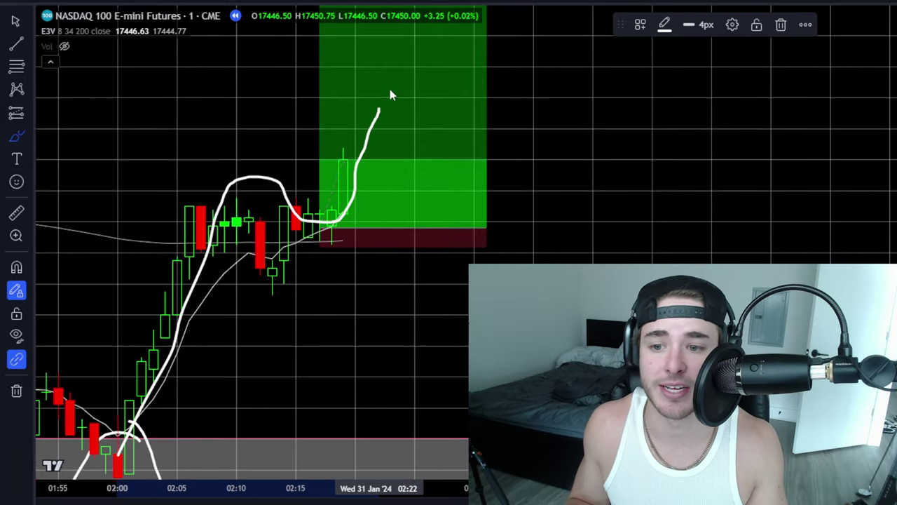
click(781, 25)
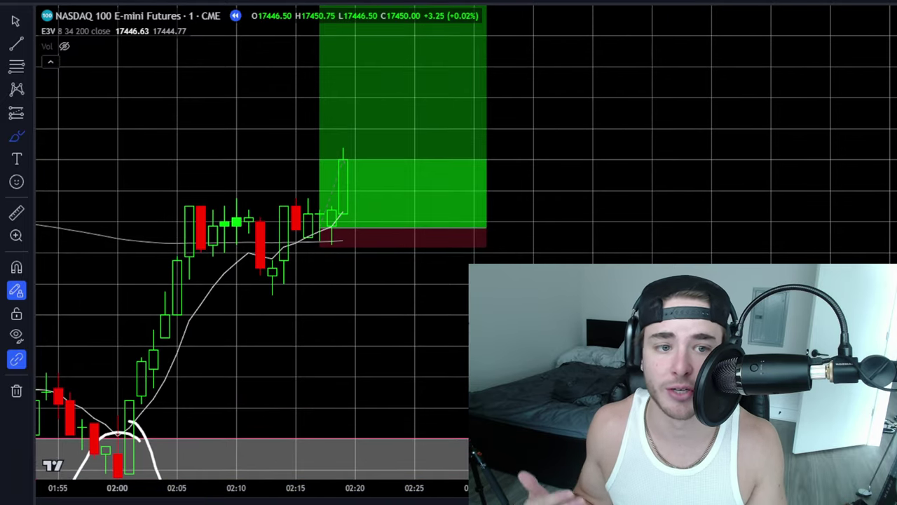
mouse_move(133, 363)
mouse_down()
mouse_move(141, 367)
mouse_move(166, 226)
mouse_move(335, 218)
mouse_move(364, 390)
mouse_up()
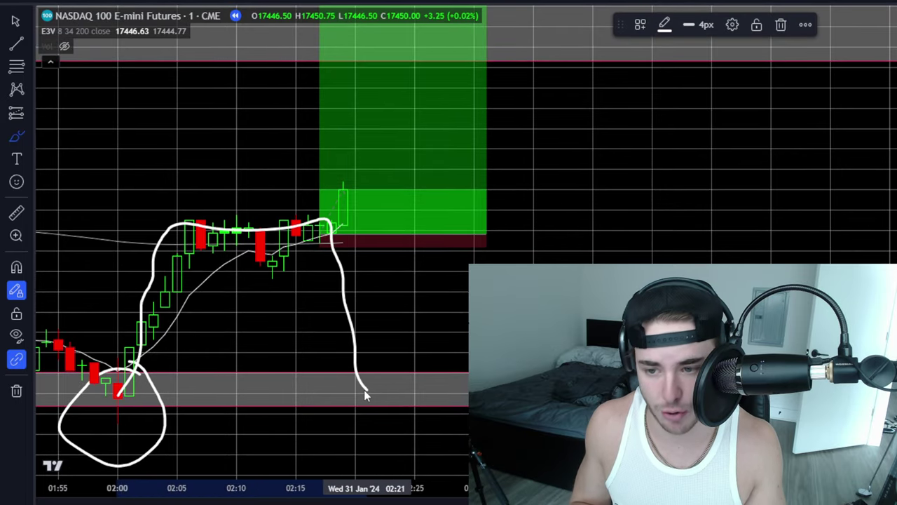
key(Escape)
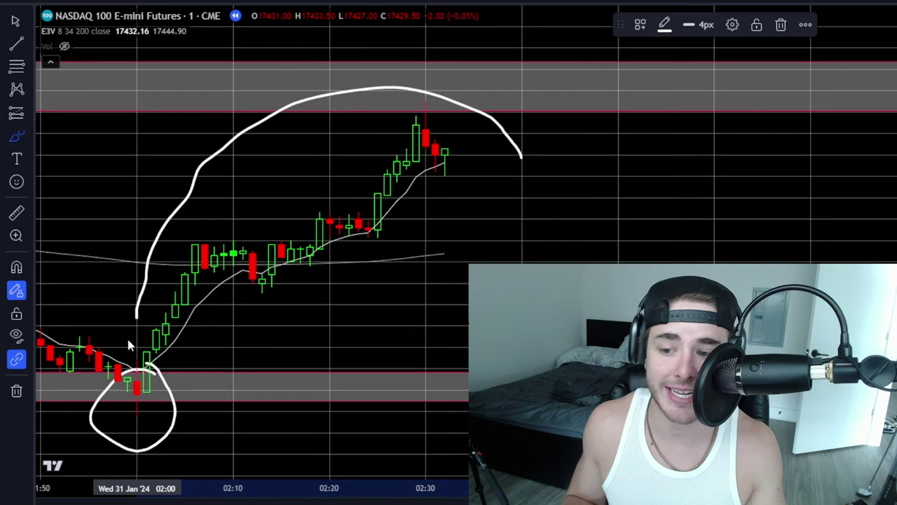
- Loop a temporary brush stroke around the rally from the demand zone to the supply zone
mouse_move(126, 335)
mouse_down()
mouse_move(534, 193)
mouse_move(522, 145)
mouse_up()
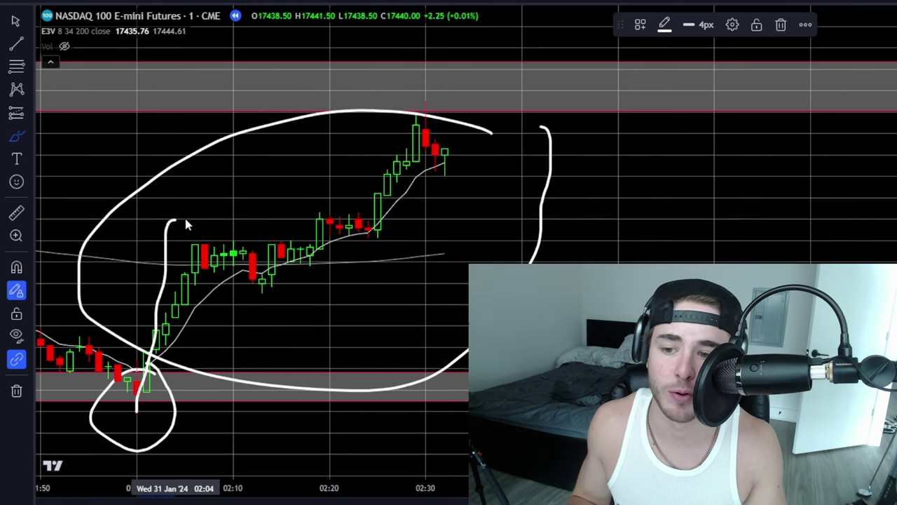
mouse_move(186, 225)
mouse_down()
mouse_move(346, 246)
mouse_move(439, 158)
mouse_move(457, 120)
mouse_up()
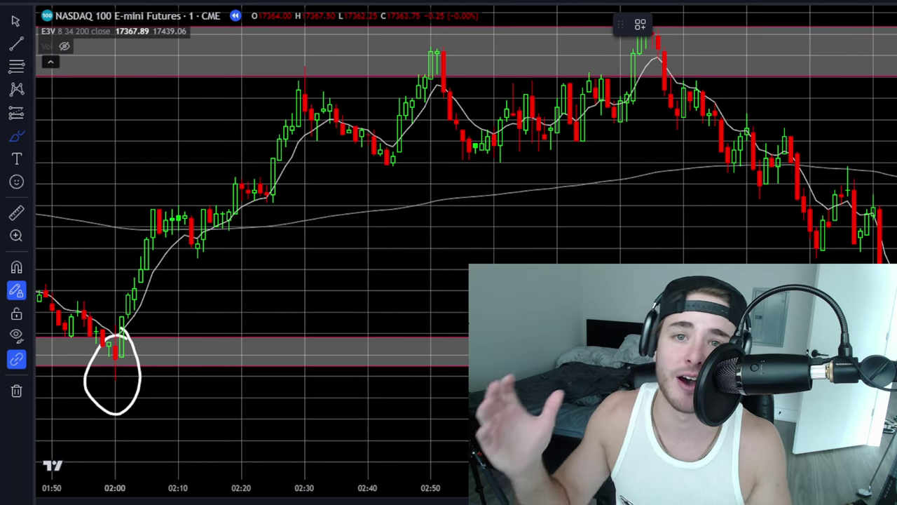
- Circle the 02:50 peak inside the supply zone and delete an extra arrow stroke
drag(473, 51, 500, 46)
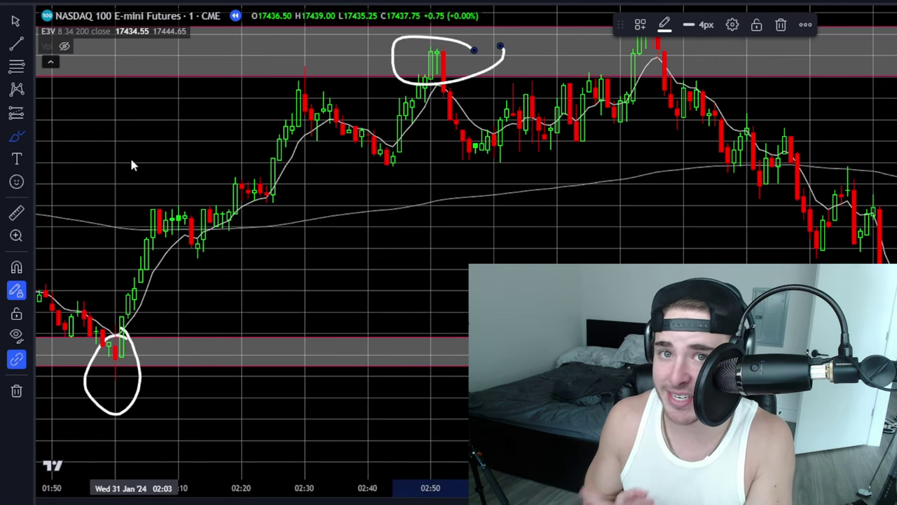
drag(159, 335, 178, 231)
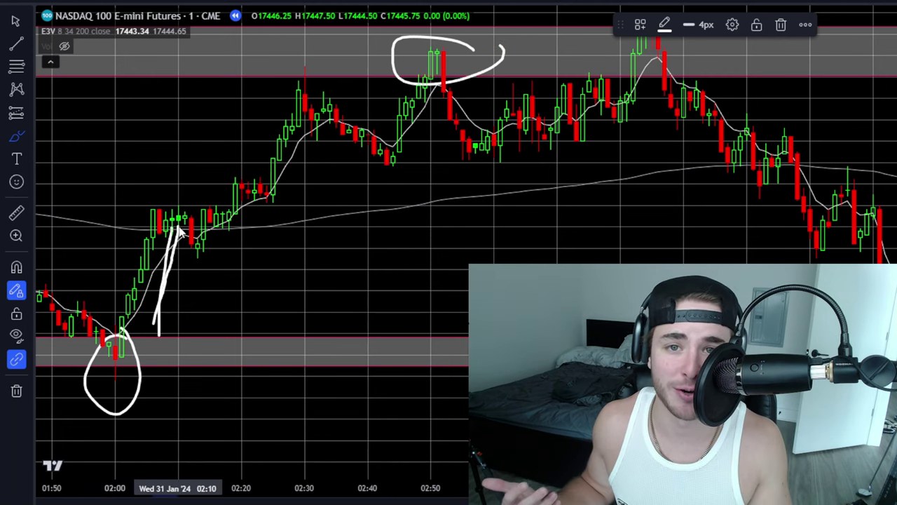
key(Delete)
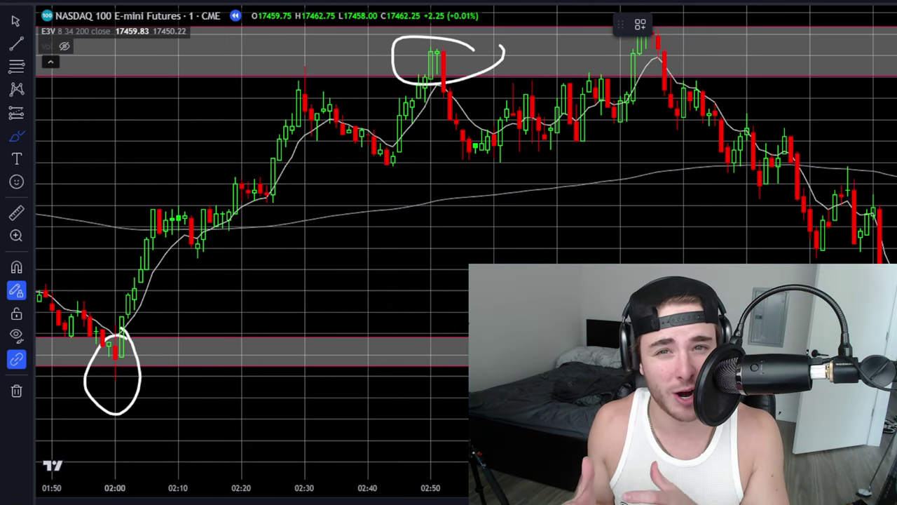
- Draw a flag outline over the 02:05–02:15 consolidation, briefly measuring the move from there
drag(140, 191, 142, 195)
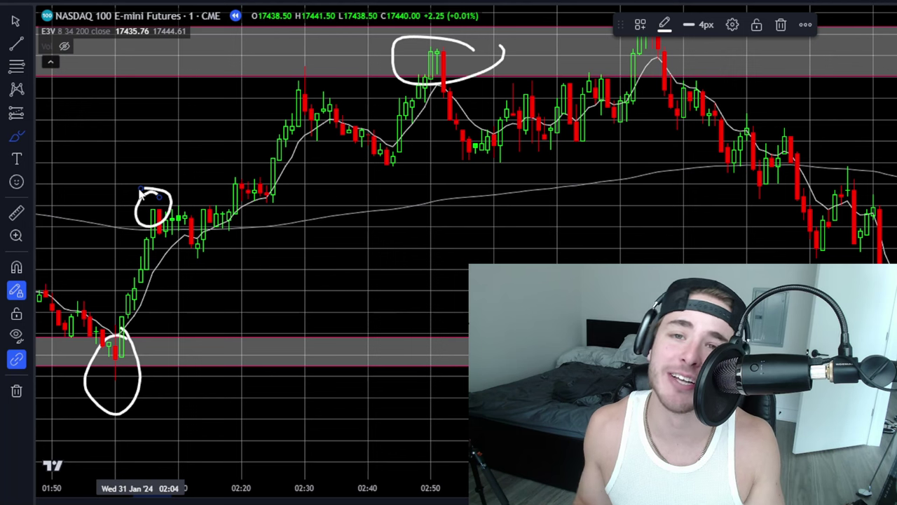
shift+click(141, 195)
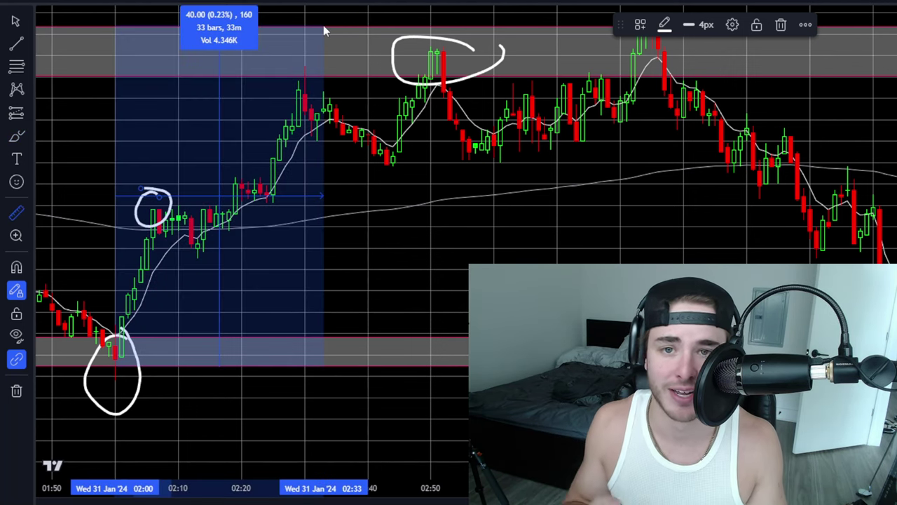
click(323, 25)
mouse_move(161, 200)
mouse_down()
mouse_move(266, 224)
mouse_move(105, 210)
mouse_move(191, 210)
mouse_up()
drag(276, 104, 315, 91)
drag(251, 98, 320, 92)
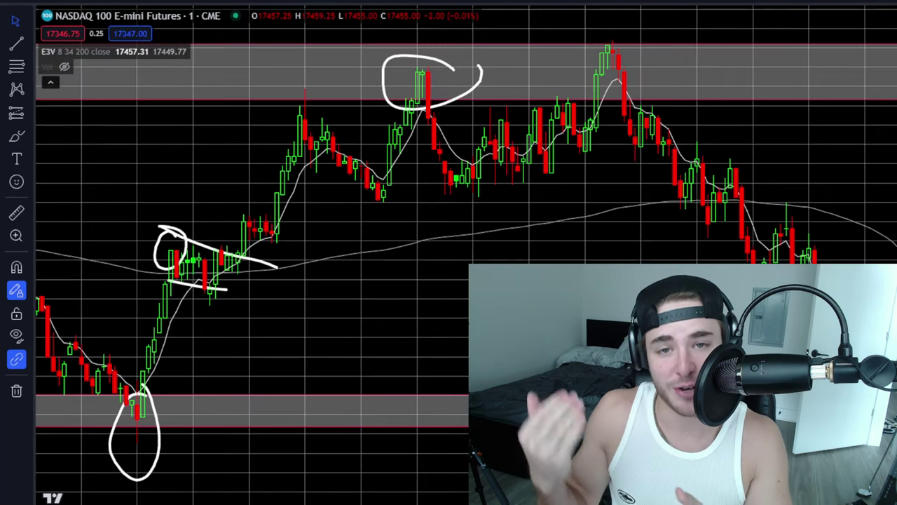
- Switch to the 2-minute interval, then trace the uptrend, first high and pullback with temporary brush strokes
key(2)
key(Return)
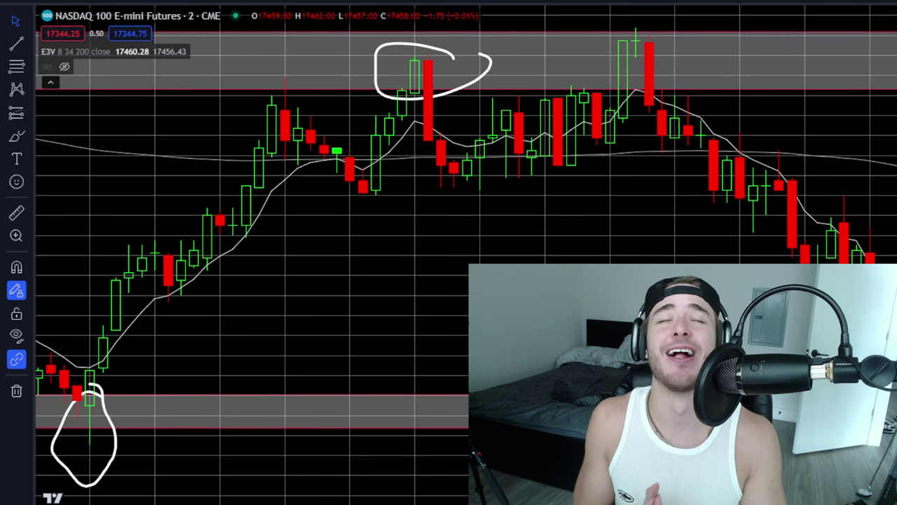
click(16, 136)
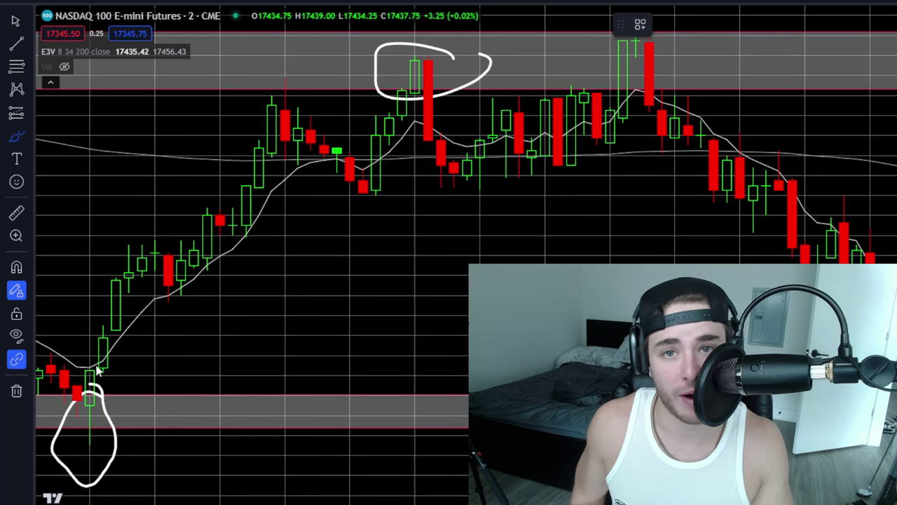
mouse_move(100, 366)
mouse_down()
mouse_move(156, 303)
mouse_move(246, 260)
mouse_move(285, 214)
mouse_up()
mouse_move(304, 74)
mouse_down()
mouse_move(277, 88)
mouse_move(302, 95)
mouse_move(350, 153)
mouse_move(361, 185)
mouse_up()
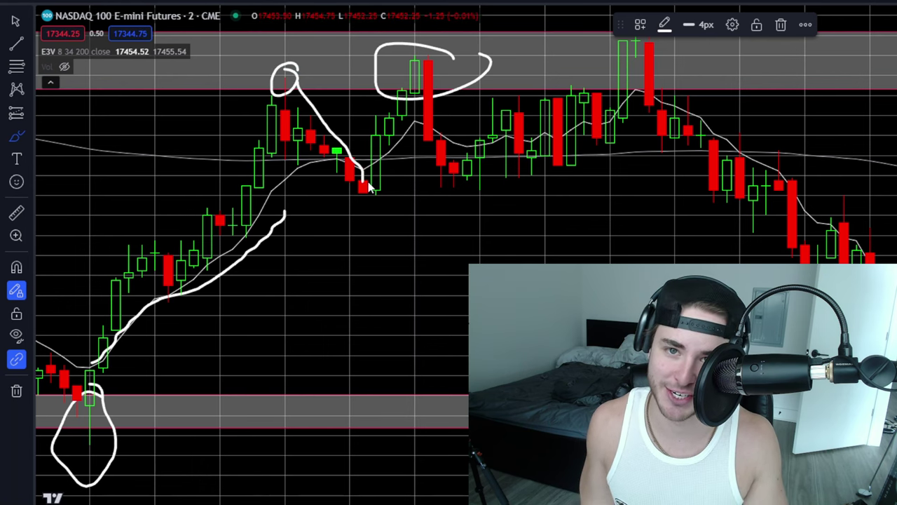
key(Escape)
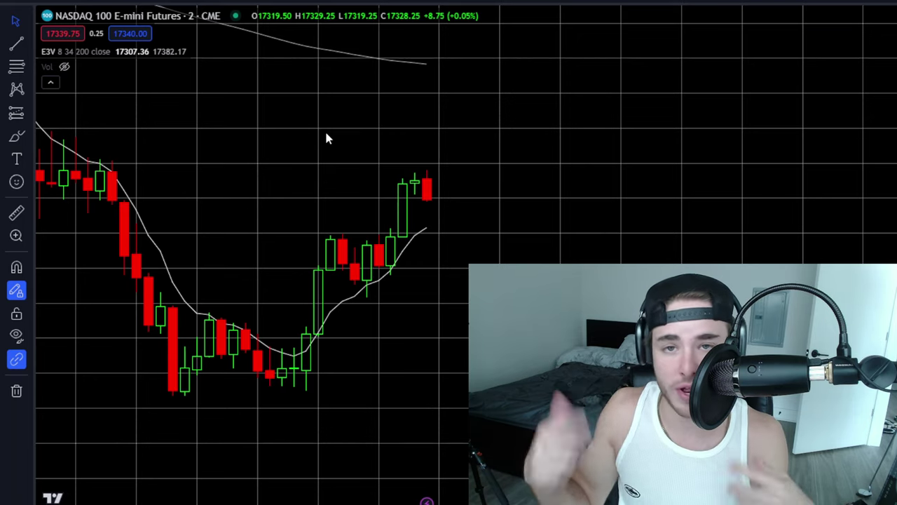
scroll(323, 270, down, 1)
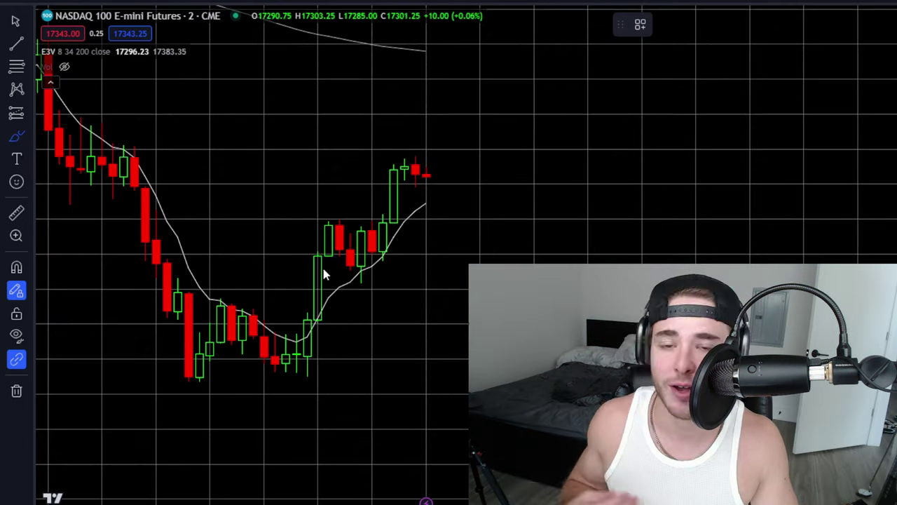
mouse_move(341, 330)
mouse_down()
mouse_move(201, 297)
mouse_move(361, 351)
mouse_move(295, 319)
mouse_up()
key(Delete)
mouse_move(316, 352)
mouse_down()
mouse_move(318, 214)
mouse_move(373, 261)
mouse_up()
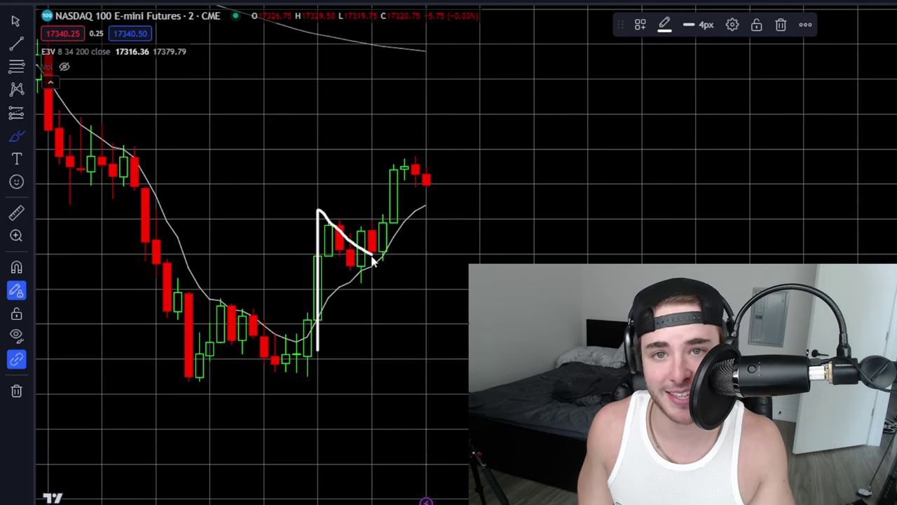
key(Delete)
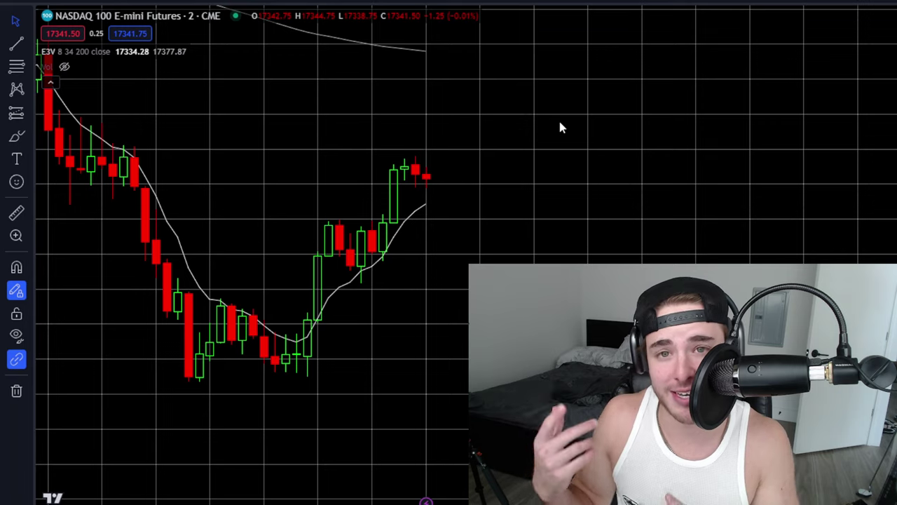